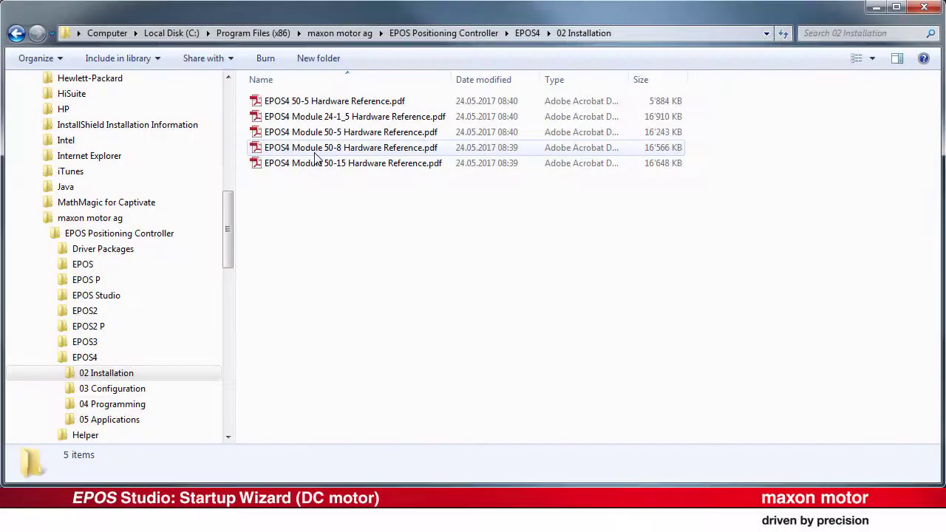
Open EPOS4 Module 50-8 Hardware Reference.pdf from the EPOS4 02 Installation folder
double_click(314, 153)
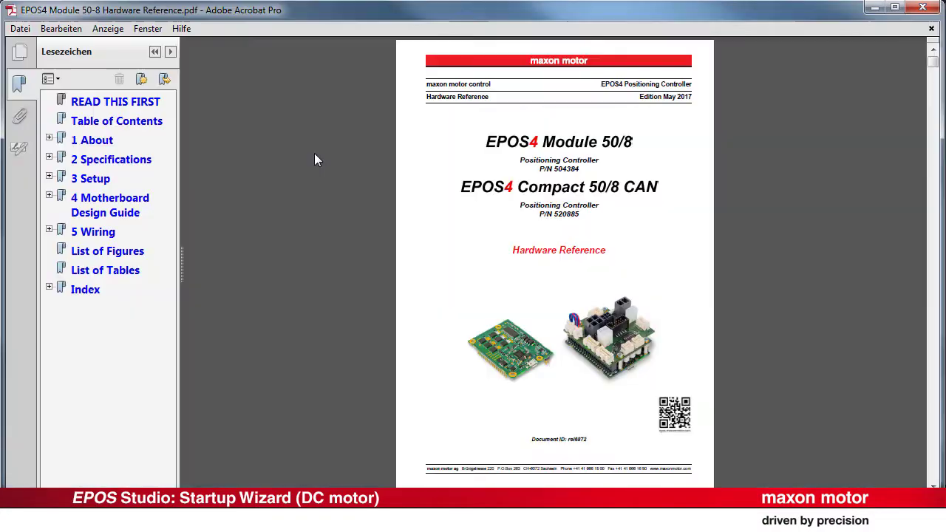
Jump to the '5 Wiring' bookmark and scroll down to the connection diagram on page 89
click(107, 233)
drag(934, 365, 936, 448)
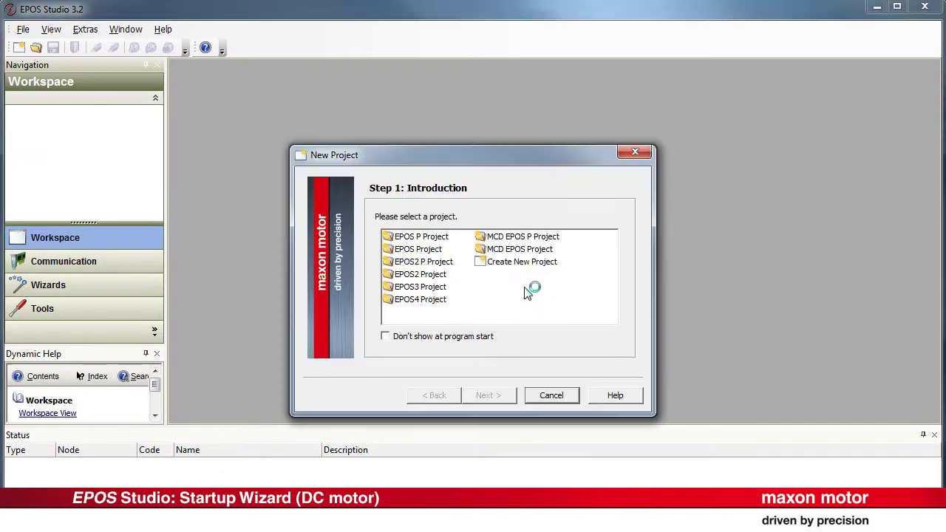
Create and save a new EPOS4 Project with EPOS4 [Node 1], then list its wizards
click(442, 299)
click(506, 399)
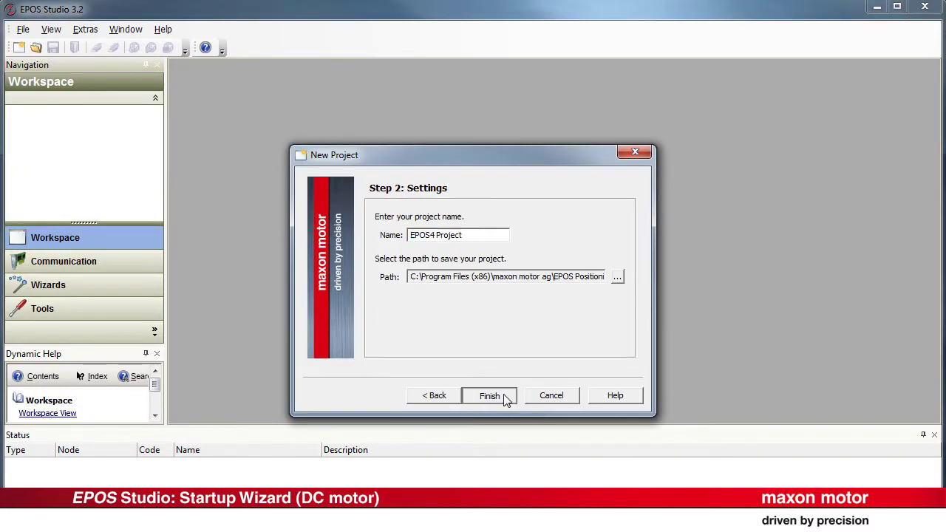
click(507, 399)
click(695, 334)
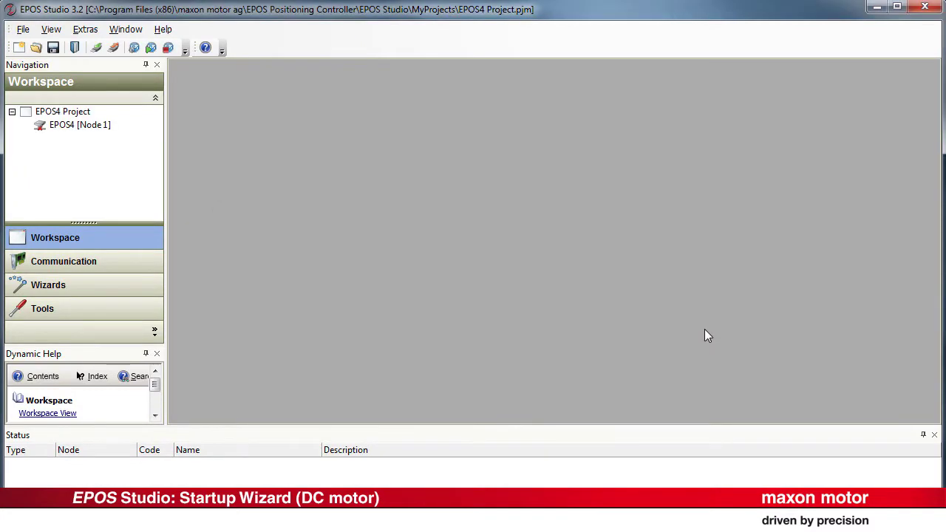
click(108, 289)
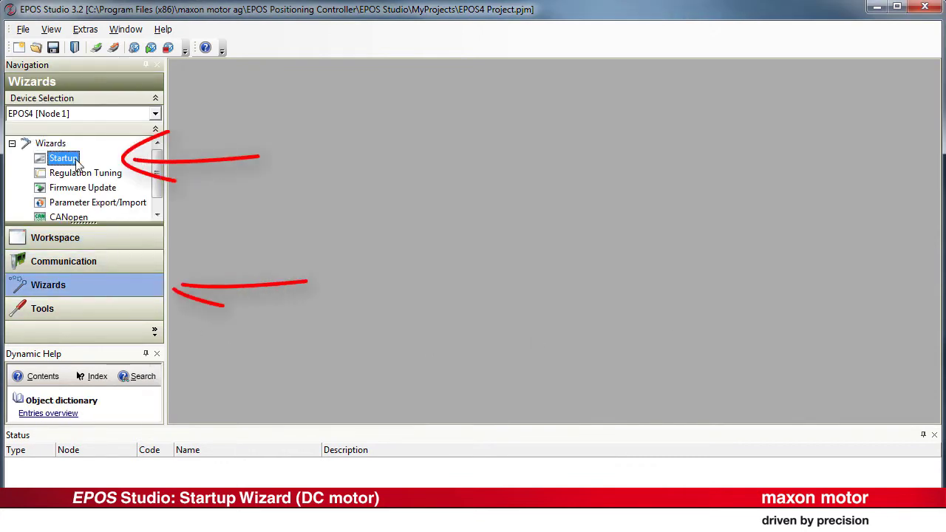
Launch the Startup wizard for EPOS4 [Node 1] and confirm the safety instructions were read
double_click(74, 159)
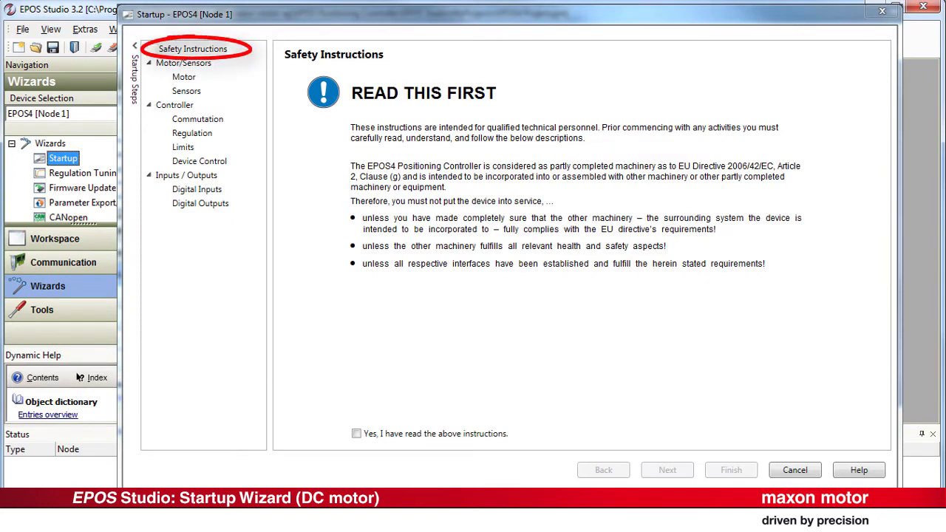
click(356, 434)
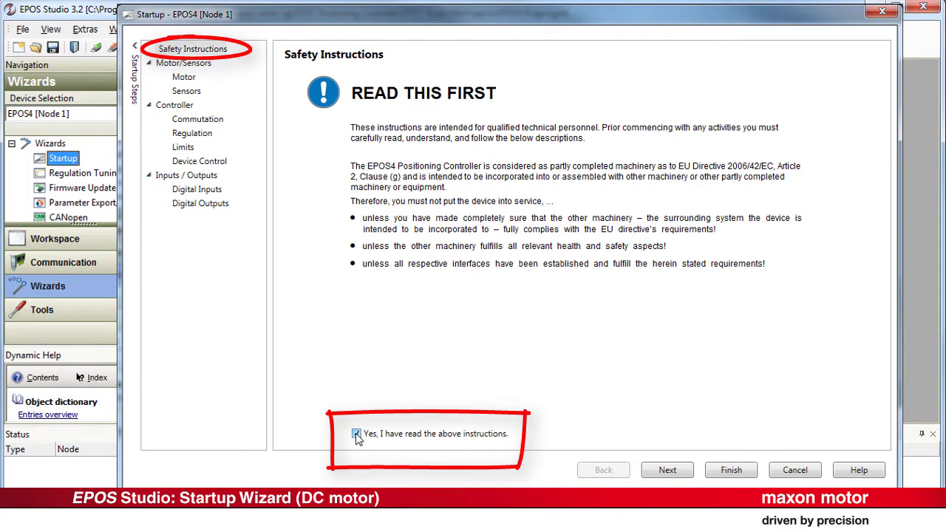
click(669, 476)
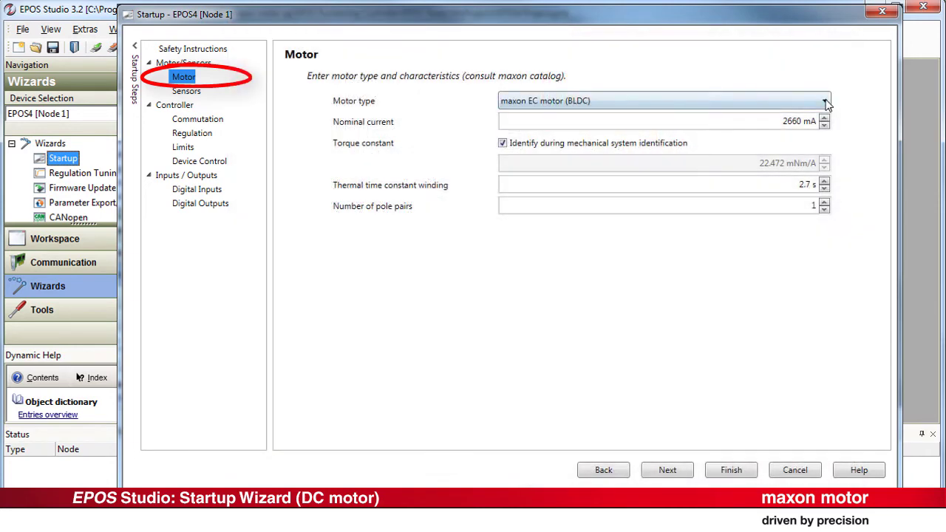
Choose maxon DC motor as the motor type with 4260 mA nominal current
click(825, 103)
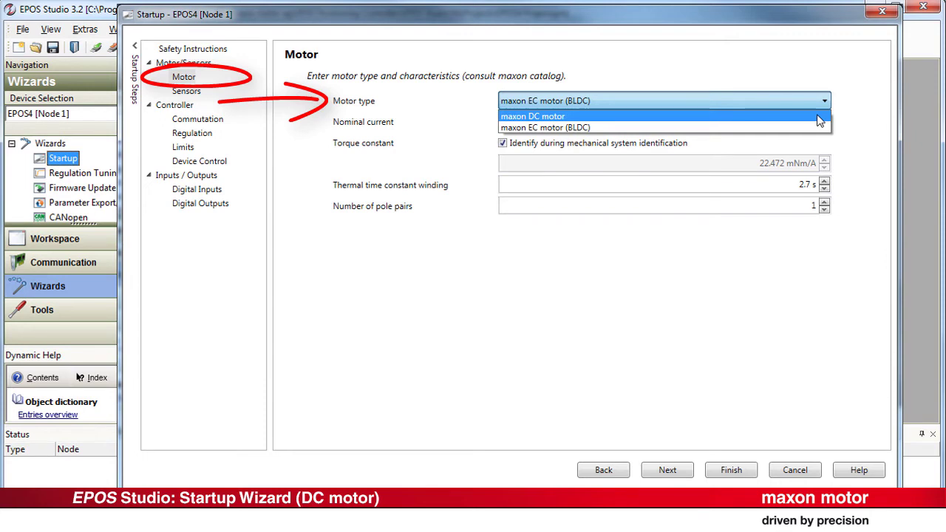
click(819, 120)
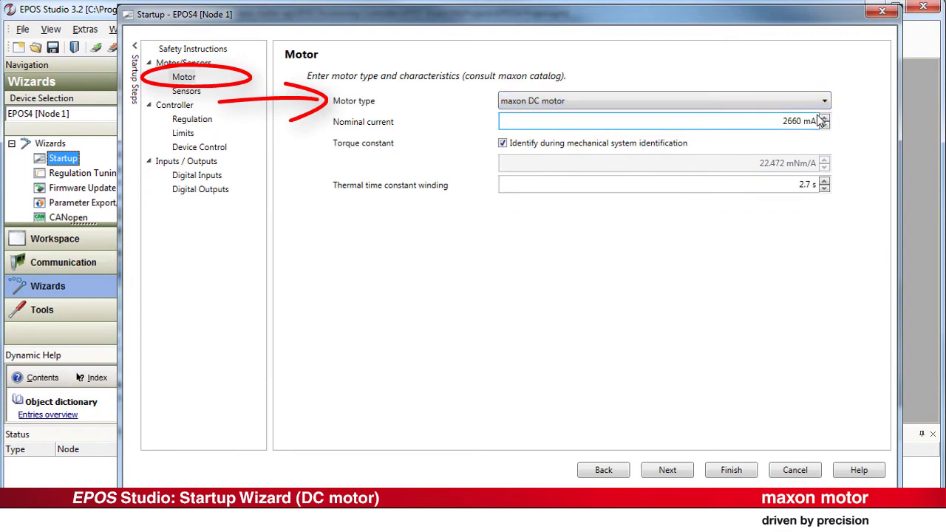
double_click(802, 123)
text(4260)
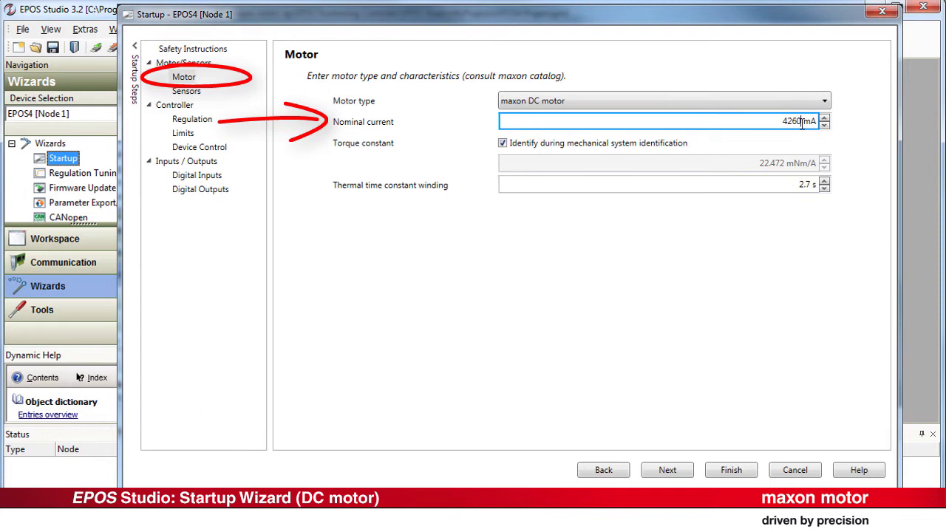
key(Return)
Set the winding thermal time constant to 43.0 s and check its help entry
double_click(805, 183)
text(43.0)
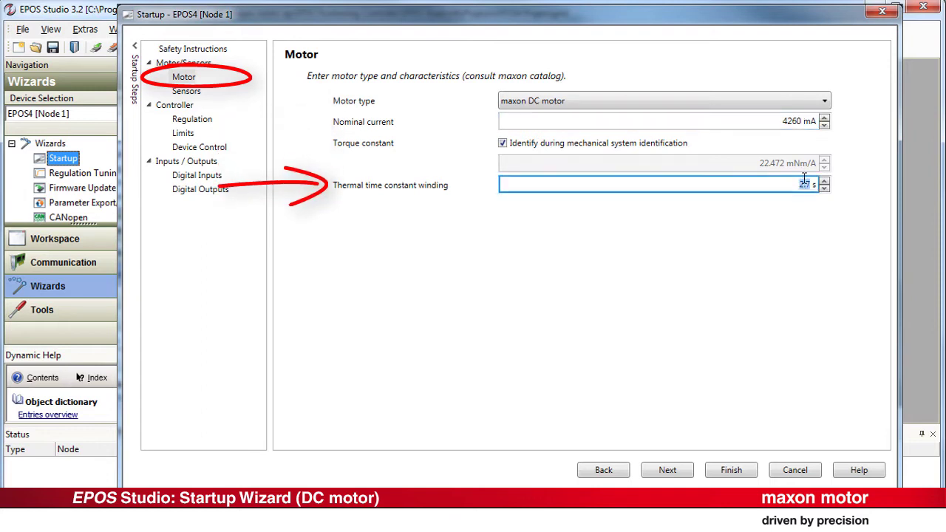
key(Return)
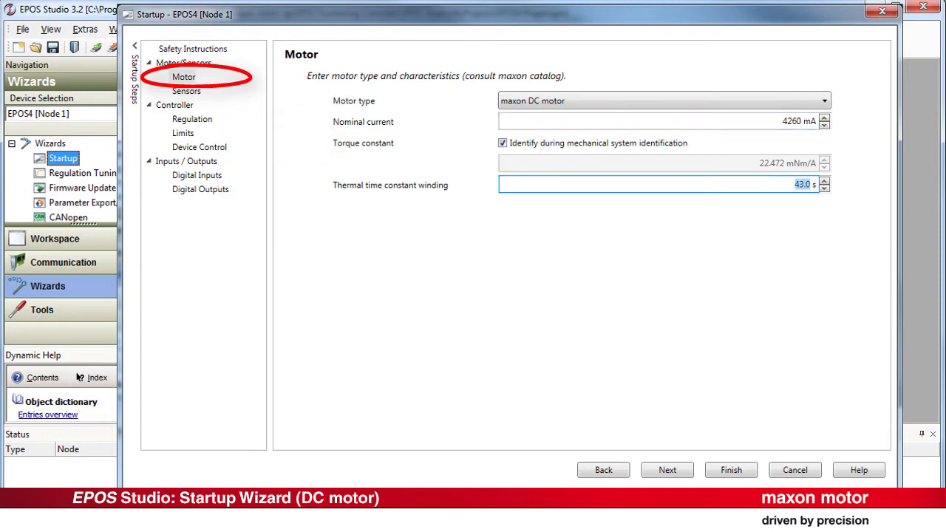
key(F1)
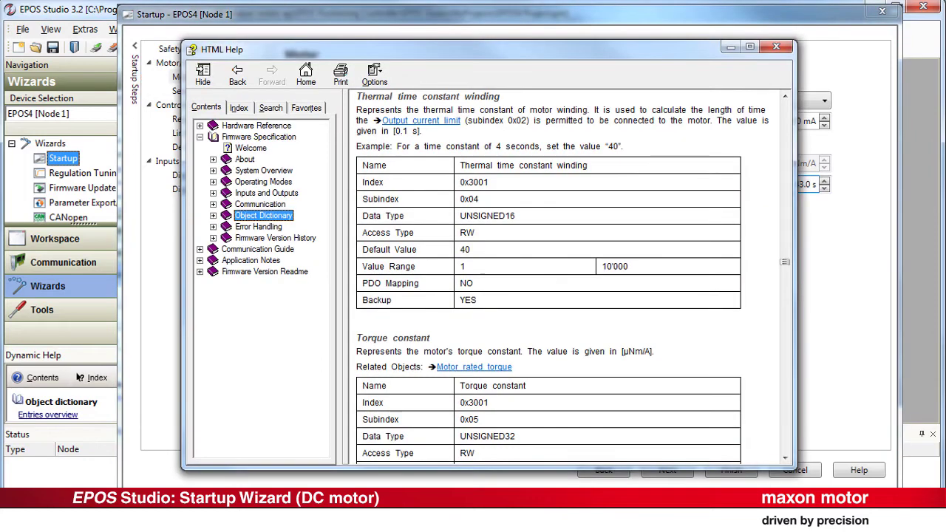
click(777, 46)
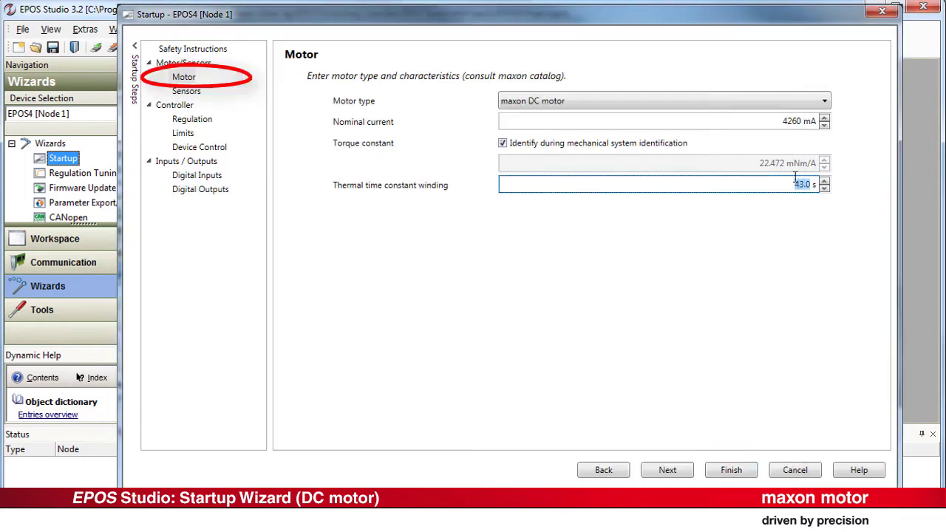
Keep X5 as Digital incremental encoder 1 and verify 500 pulses per revolution with index
click(687, 474)
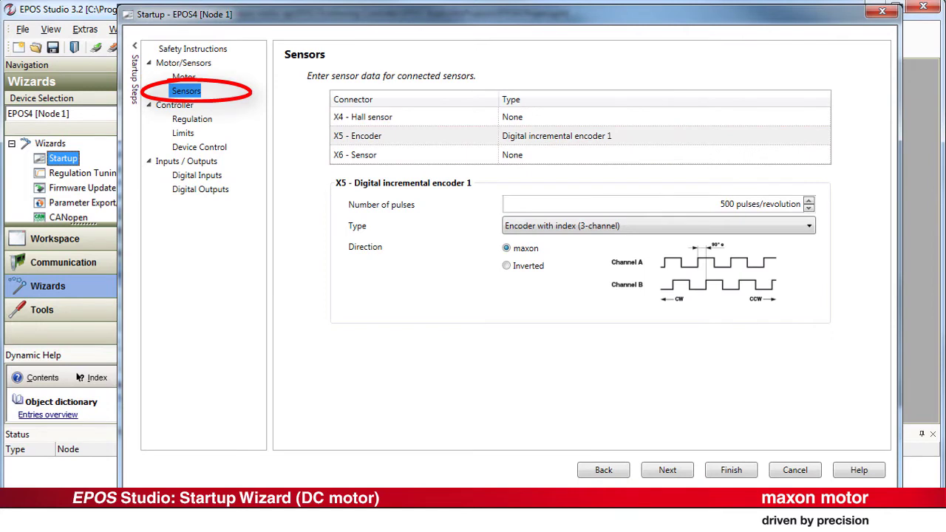
click(821, 137)
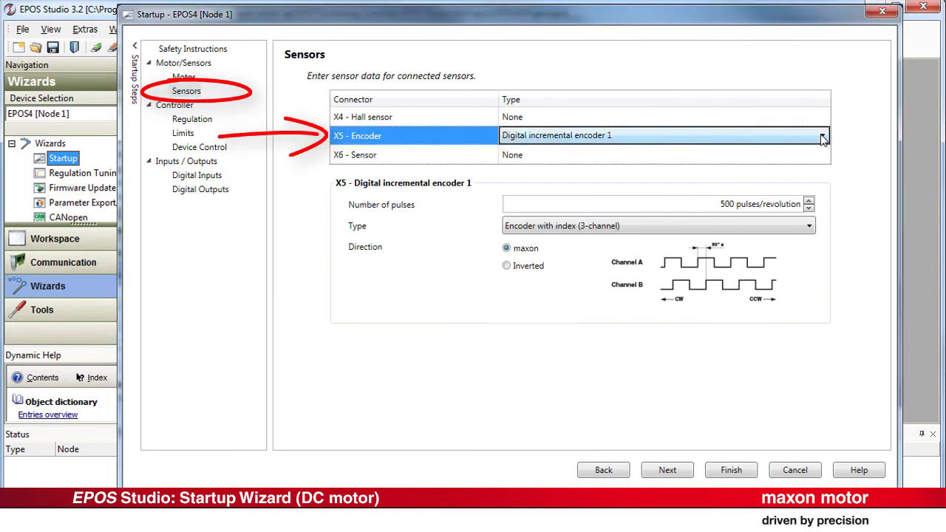
click(824, 139)
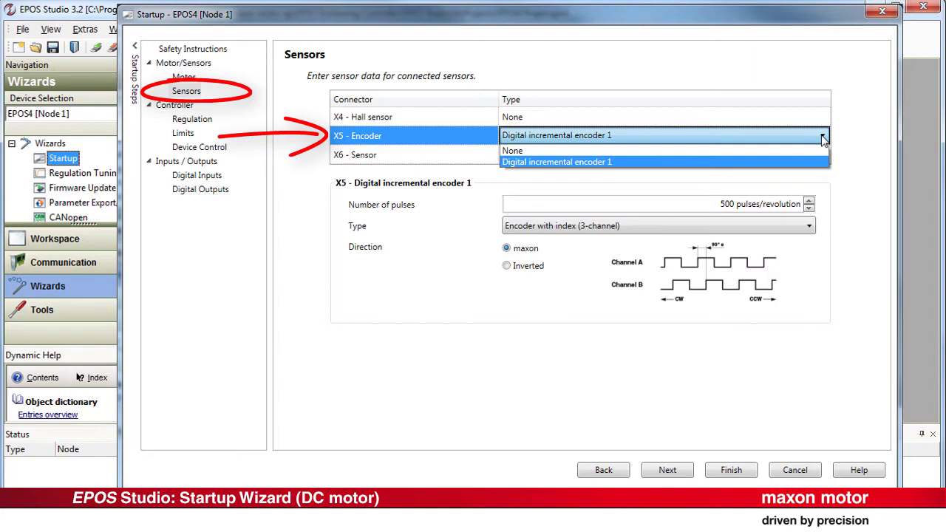
click(823, 140)
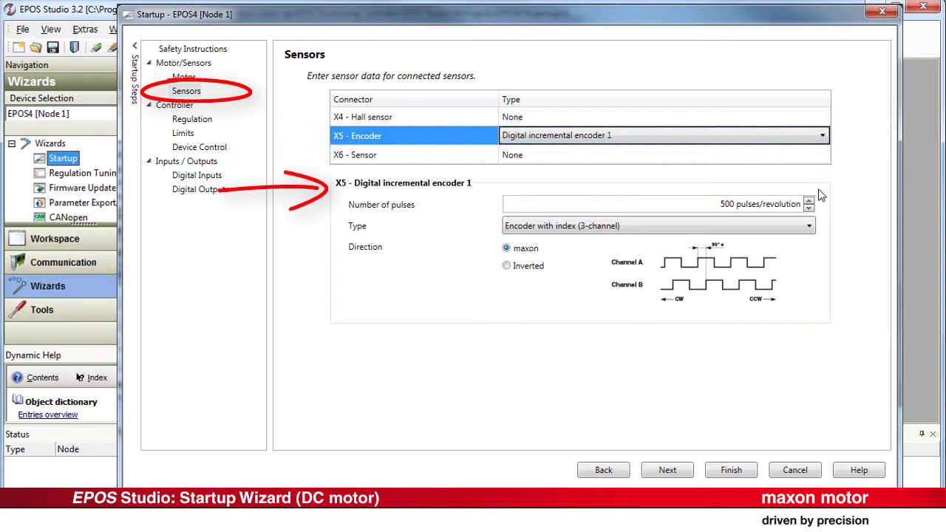
click(796, 206)
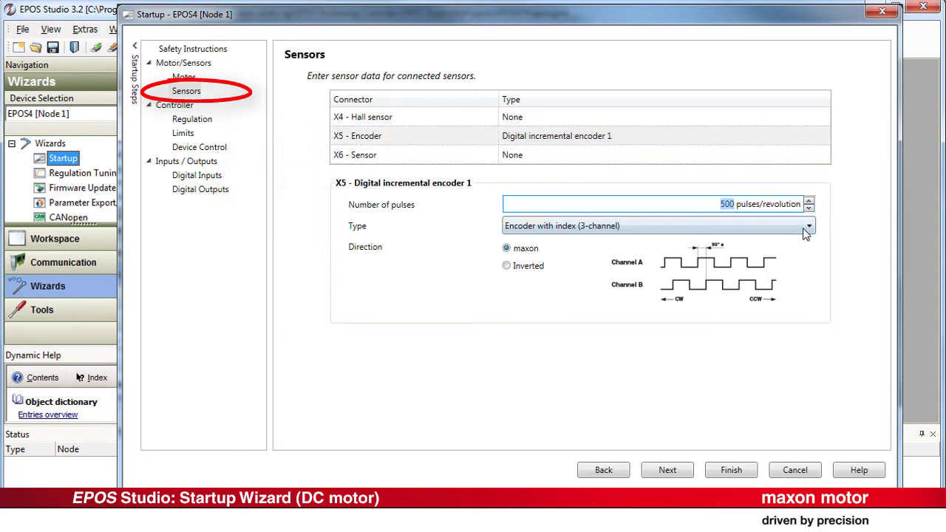
Review the Regulation settings with the X5 encoder as main sensor, then move on to Limits
click(667, 471)
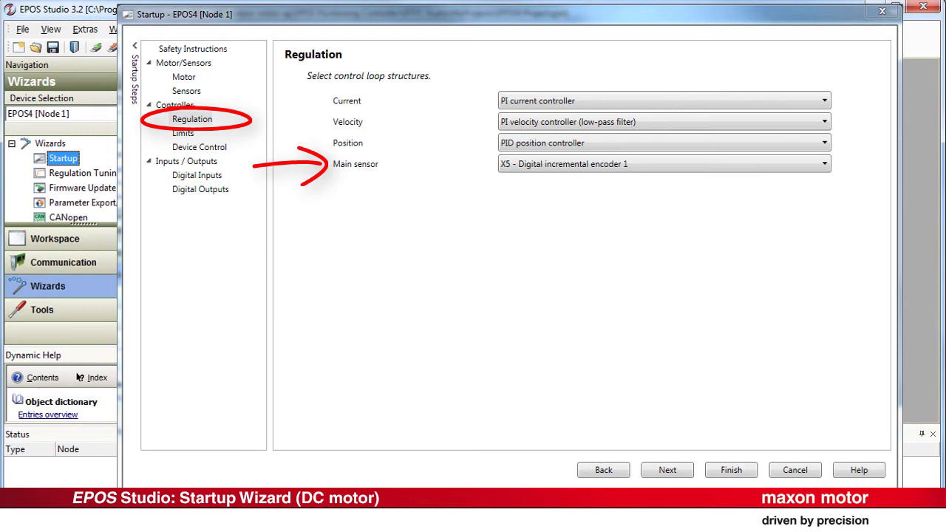
click(668, 470)
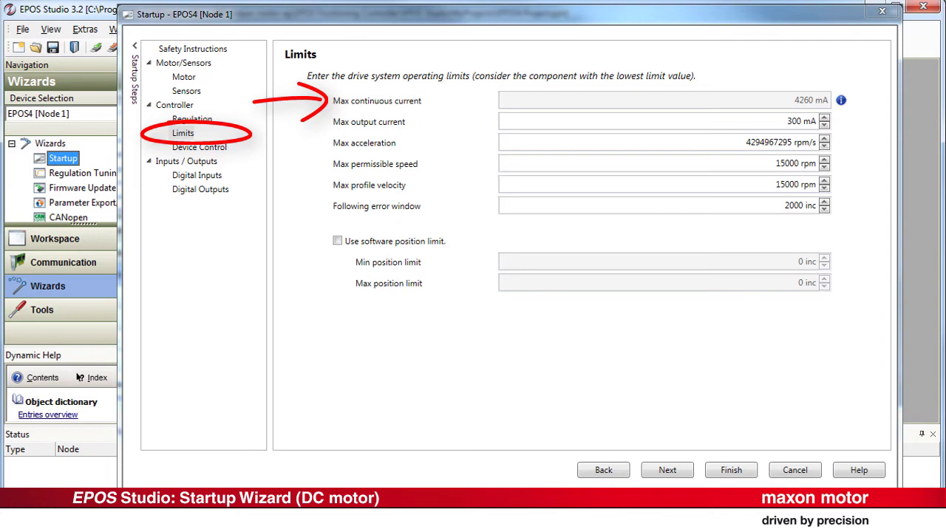
Set max output current to 4260 mA and max permissible speed to 12000 rpm, checking the profile velocity help
click(794, 121)
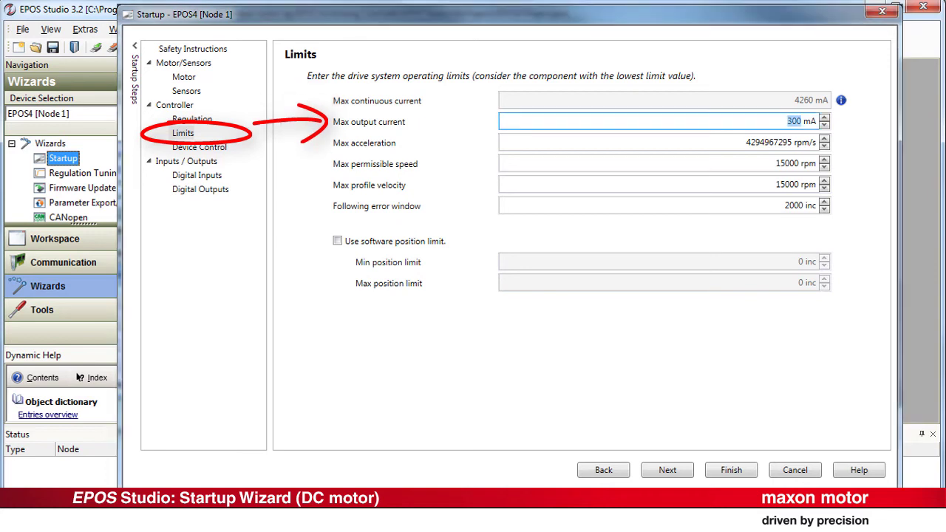
text(4260)
click(787, 163)
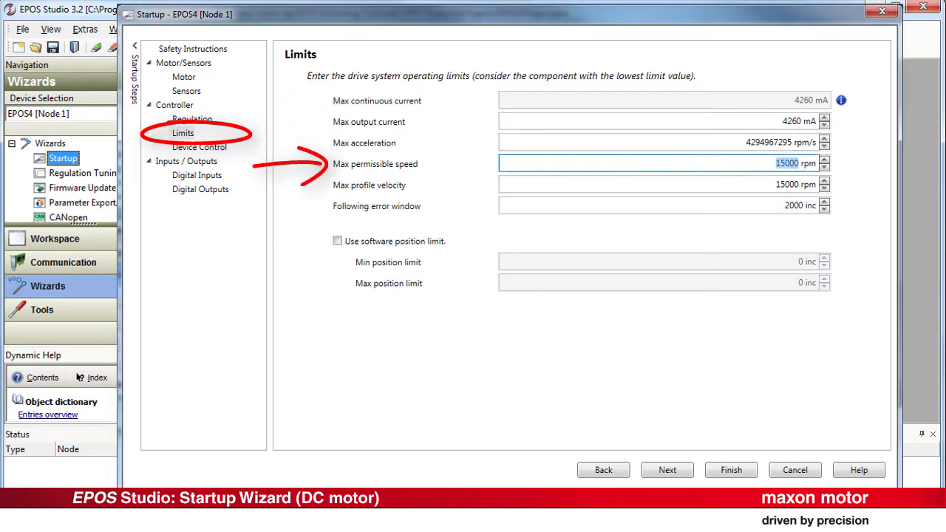
text(12000)
key(Tab)
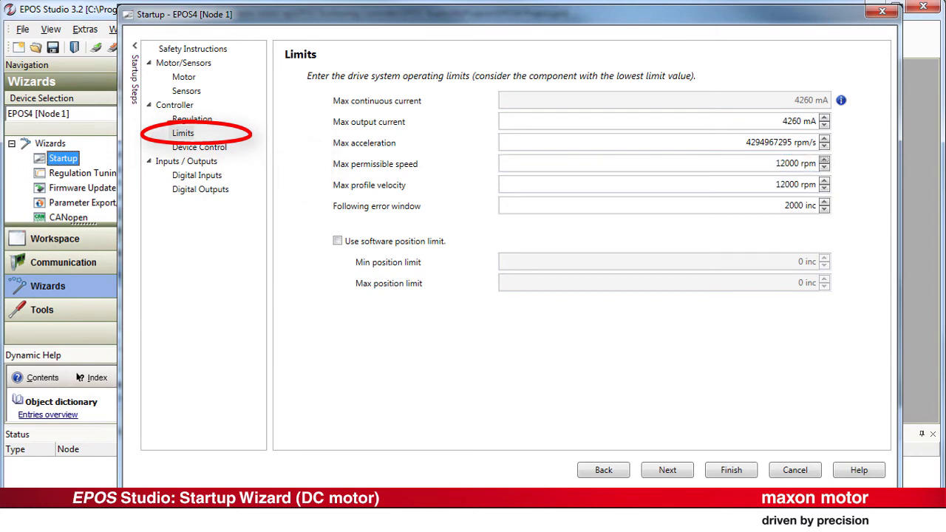
key(F1)
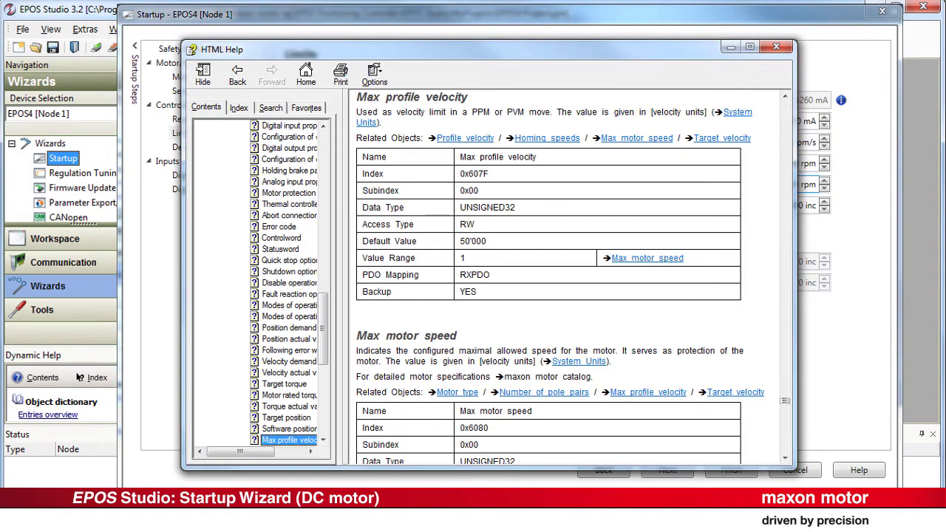
click(776, 47)
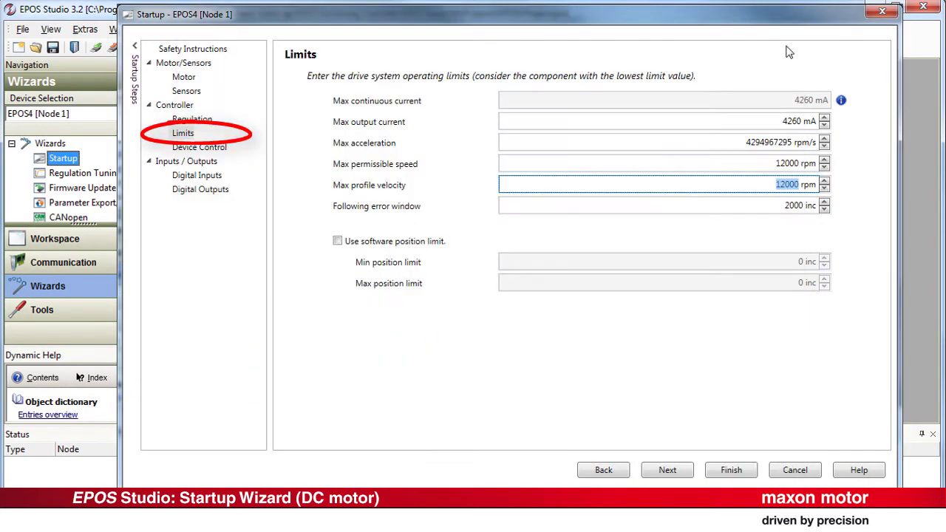
Pass through Device Control with its default stop and standstill settings to reach Digital Inputs
click(684, 471)
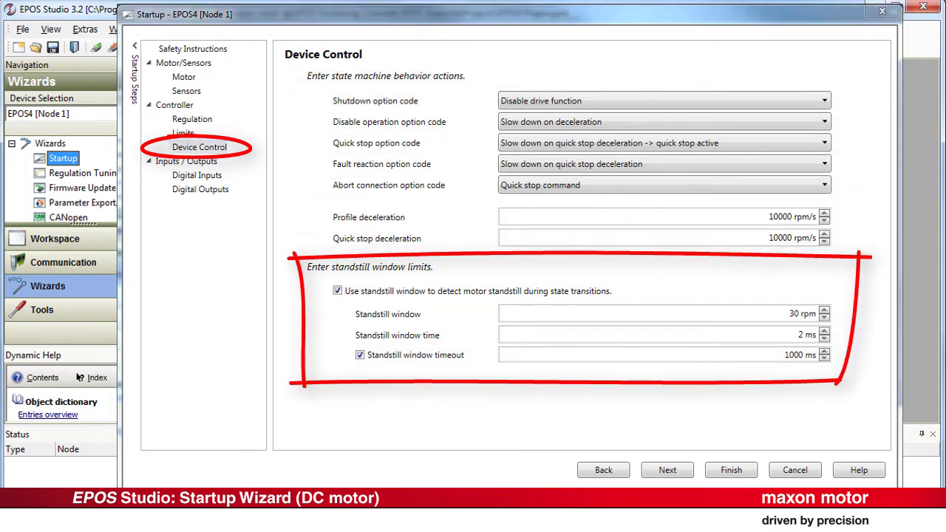
click(668, 471)
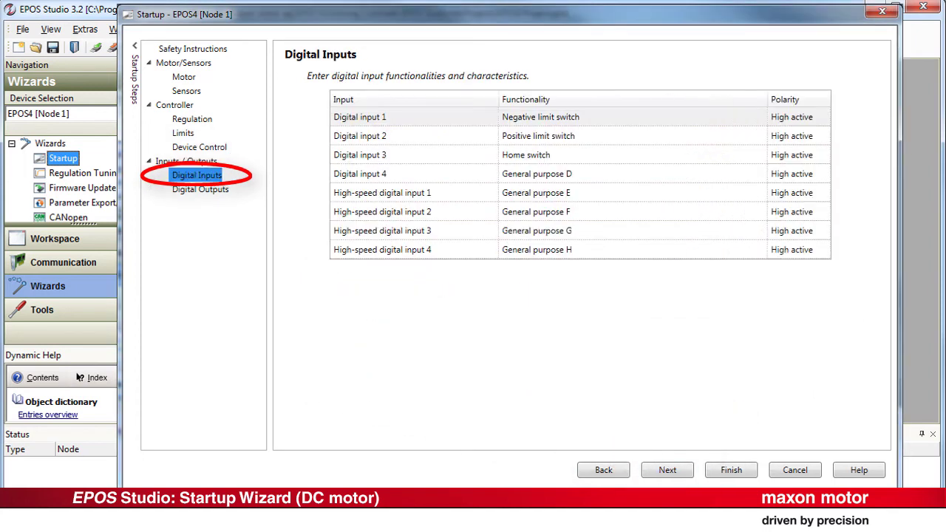
Set Digital input 4's functionality to General purpose A
click(726, 173)
click(758, 176)
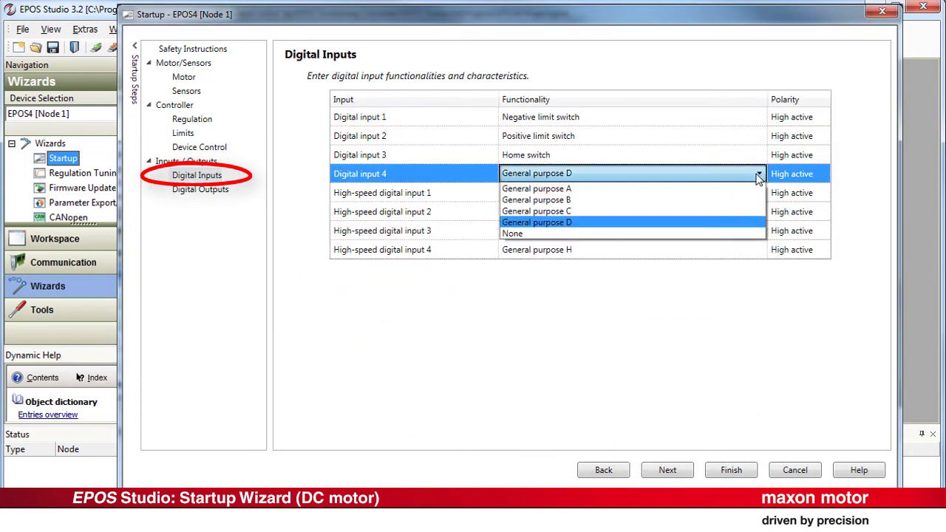
click(738, 190)
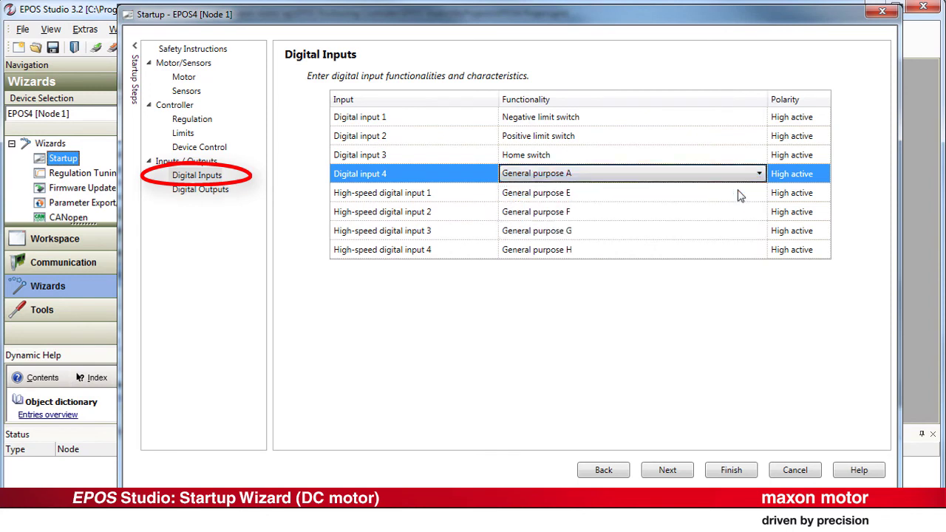
Keep Digital output 1 as General purpose A and finish the Startup wizard
click(683, 472)
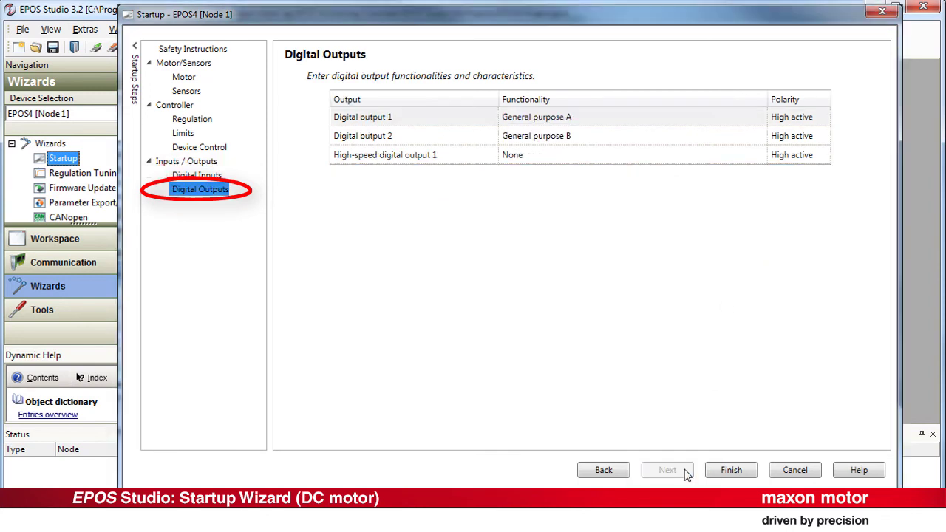
click(762, 118)
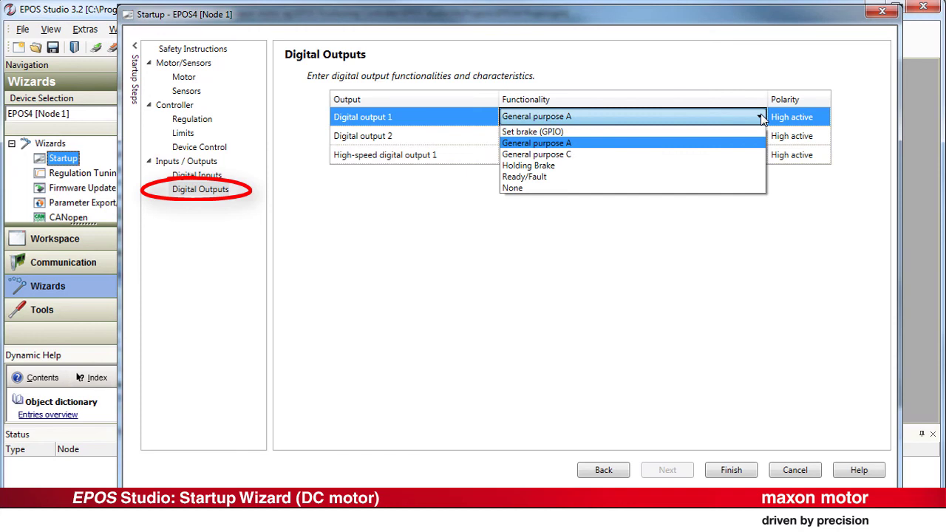
click(761, 118)
click(748, 475)
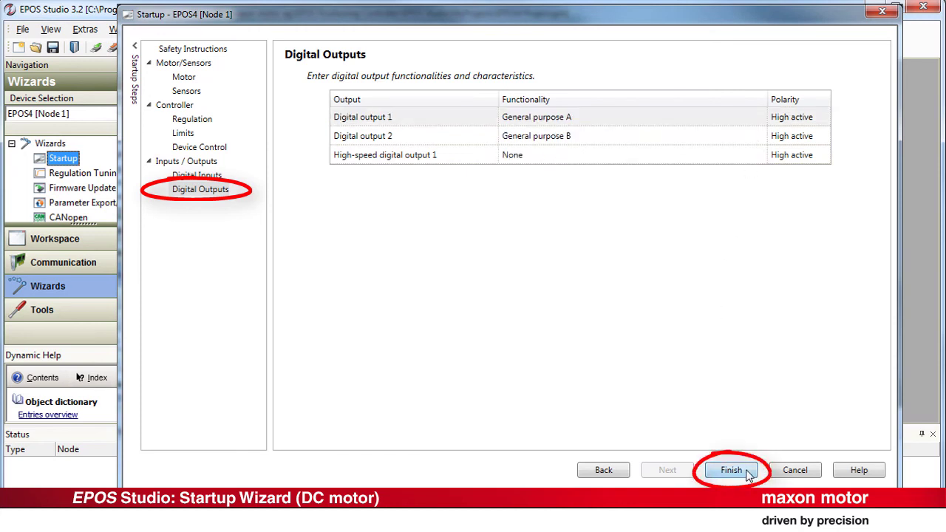
click(748, 476)
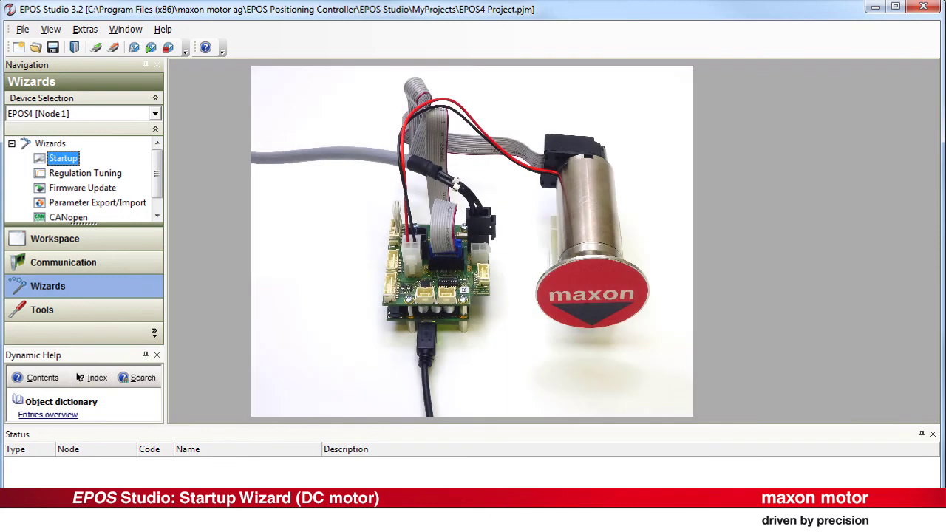